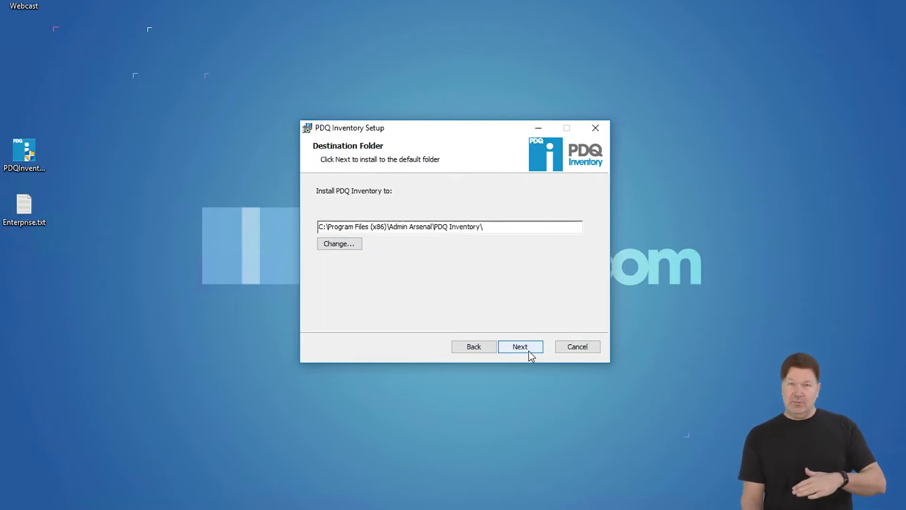
# Install PDQ Inventory to the default destination folder and finish the setup with the program set to launch.
pyautogui.click(530, 347)
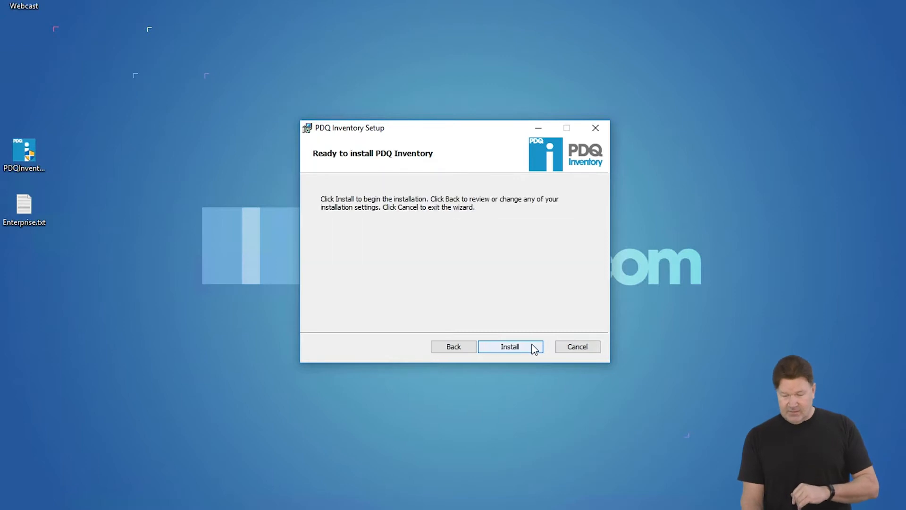
pyautogui.click(532, 349)
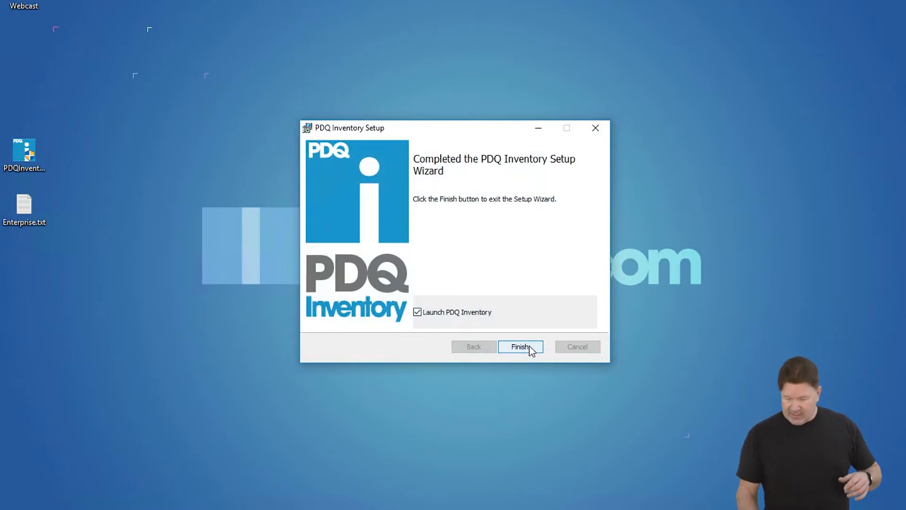
pyautogui.click(529, 346)
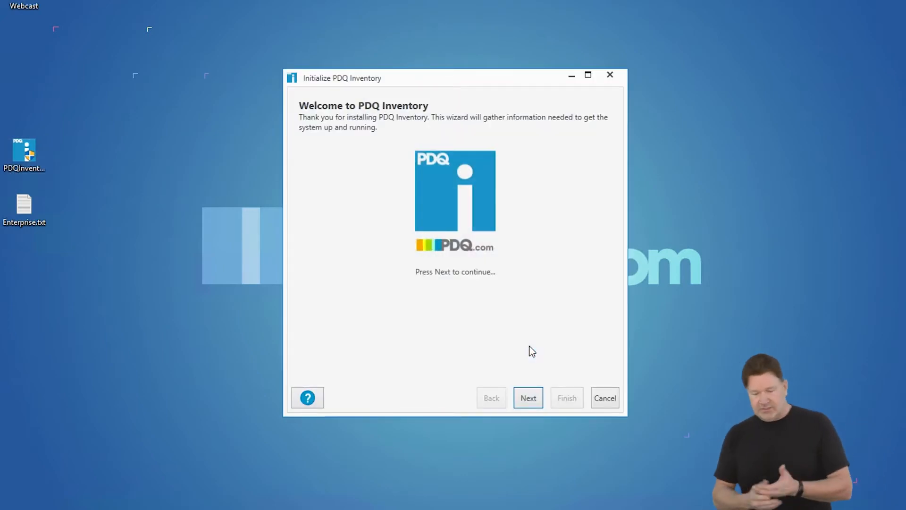
# Enter the Enterprise licence key from the Desktop file Enterprise.txt and keep the Local installation type.
pyautogui.click(531, 398)
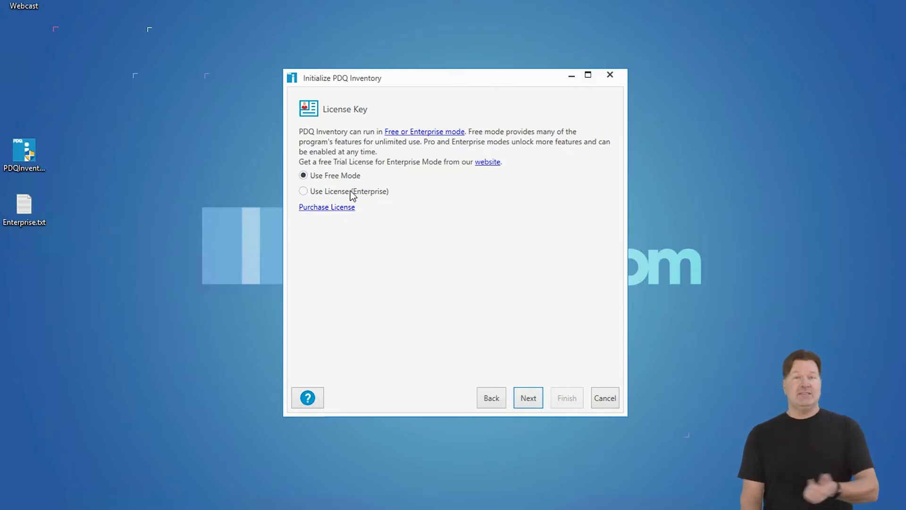
pyautogui.click(330, 191)
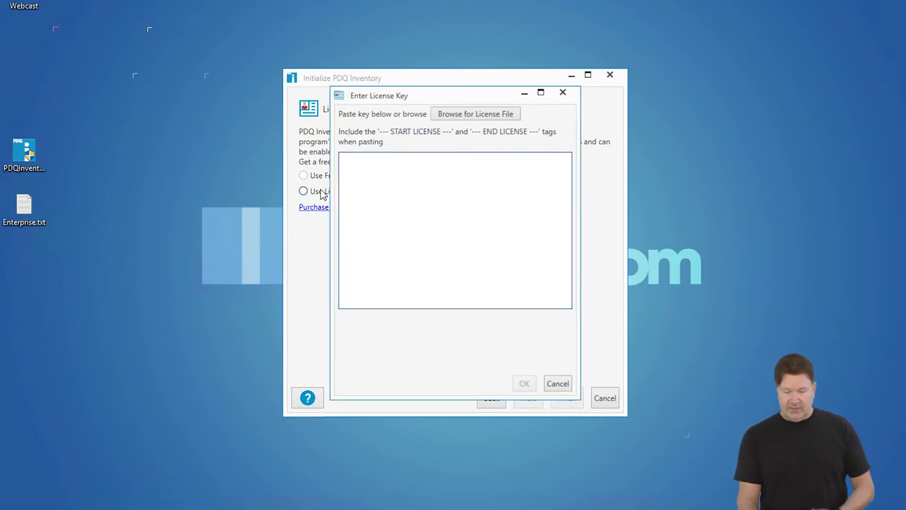
pyautogui.click(481, 114)
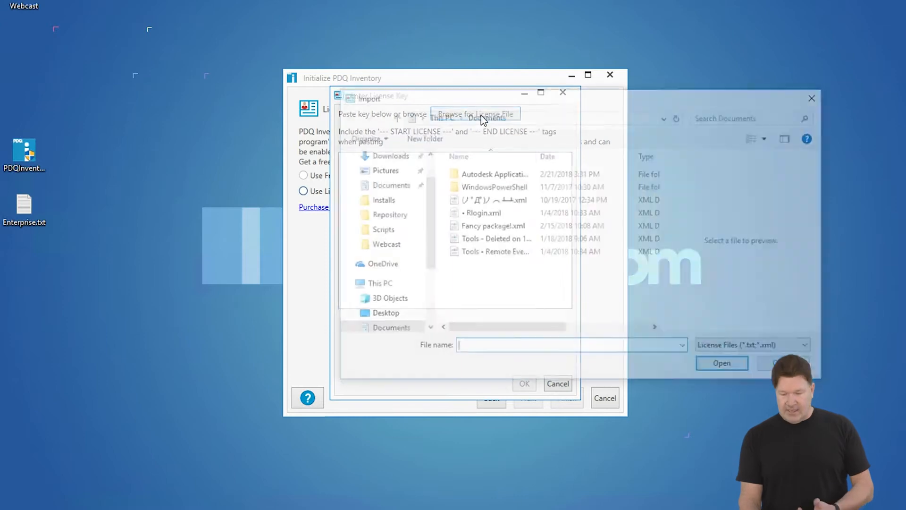
pyautogui.scroll(2, 389, 180)
pyautogui.click(385, 180)
pyautogui.click(470, 227)
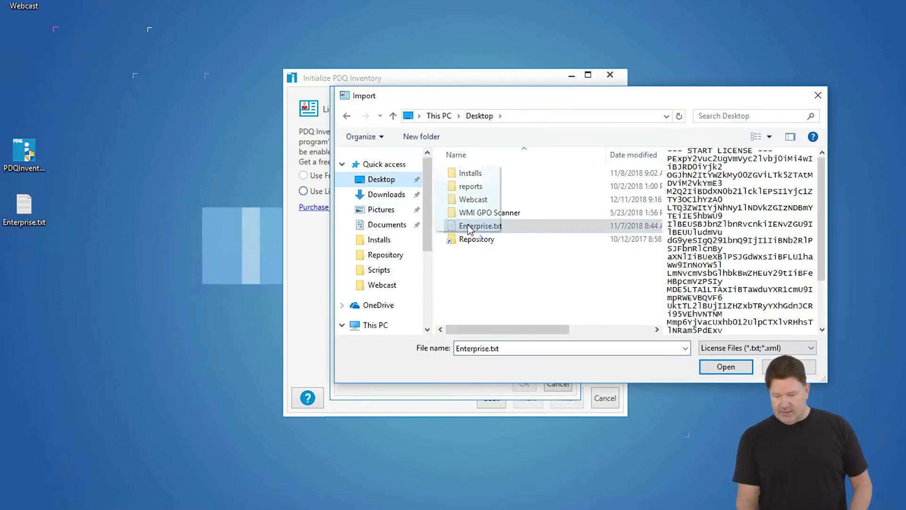
pyautogui.click(726, 367)
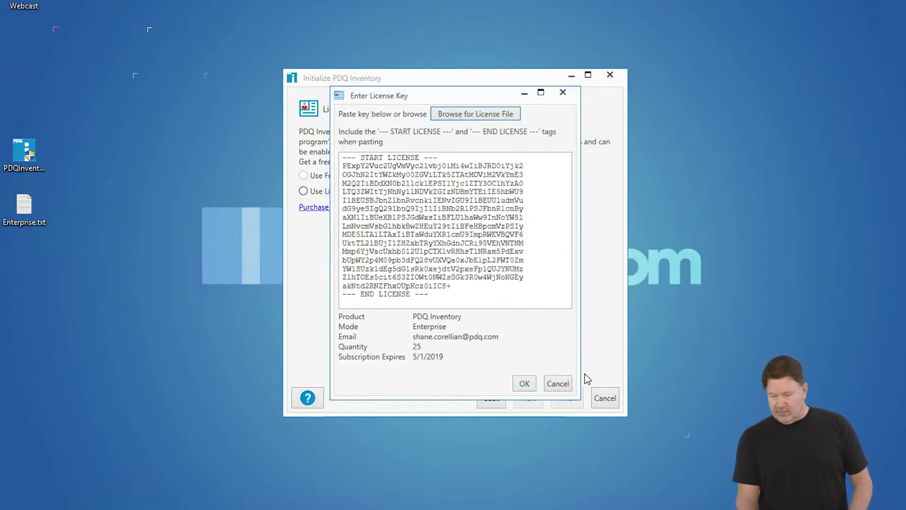
pyautogui.click(523, 384)
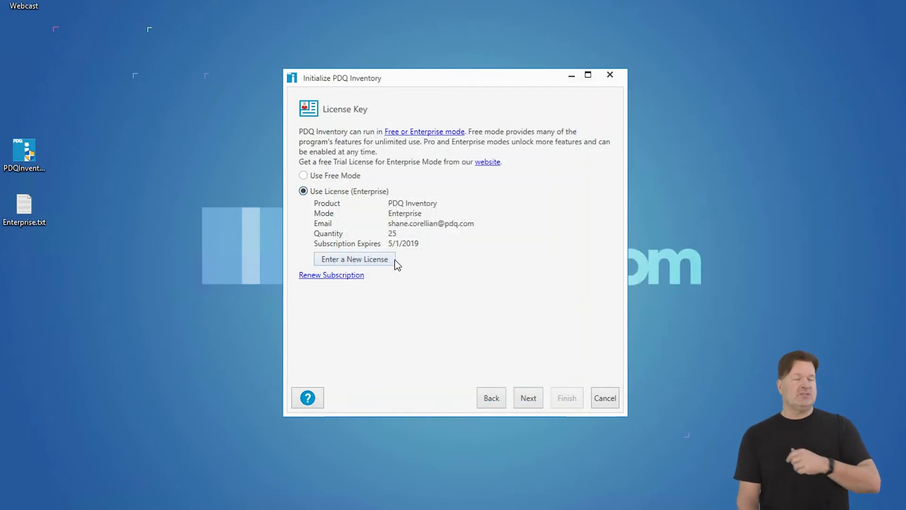
pyautogui.click(537, 404)
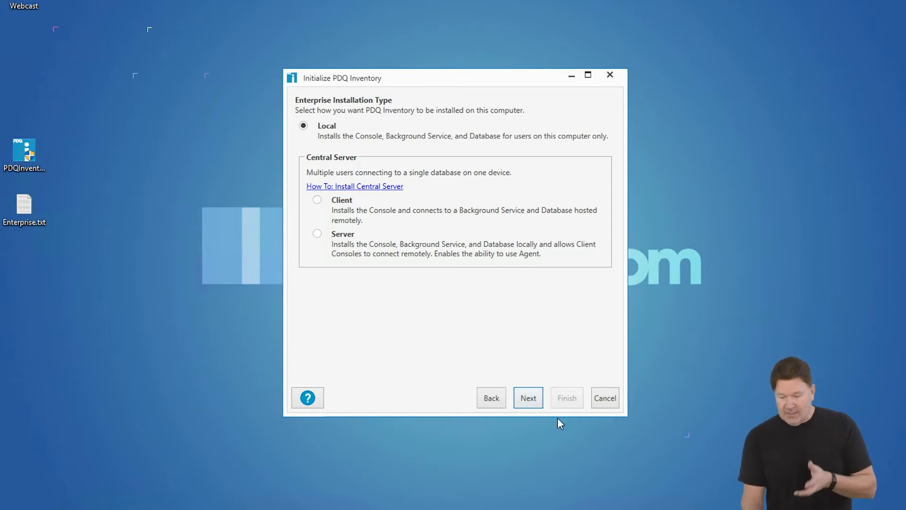
pyautogui.click(530, 400)
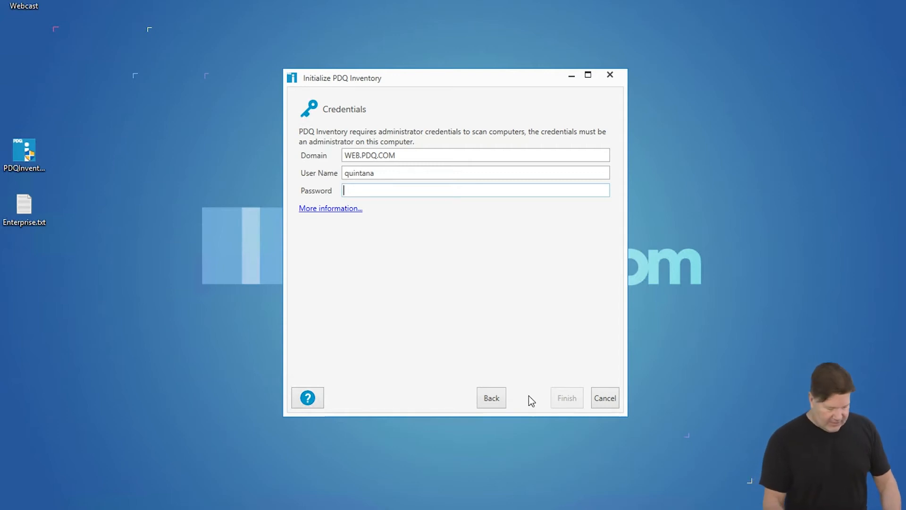
pyautogui.write('••••••••••')
pyautogui.press('BackSpace')
pyautogui.press('BackSpace')
pyautogui.press('BackSpace')
pyautogui.press('BackSpace')
pyautogui.press('BackSpace')
pyautogui.press('BackSpace')
pyautogui.press('BackSpace')
pyautogui.press('BackSpace')
pyautogui.press('BackSpace')
pyautogui.press('BackSpace')
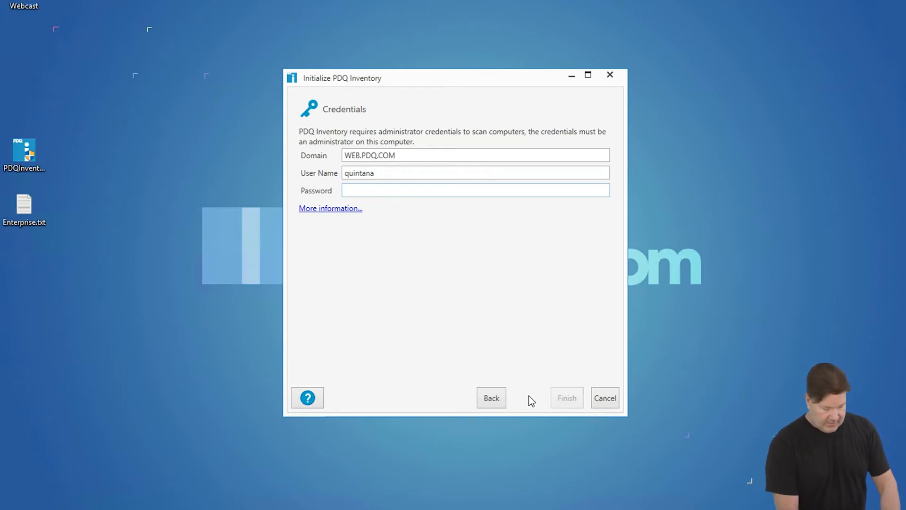
# Enter the administrator account password in the scanning credentials.
pyautogui.write('••••••••••••••••')
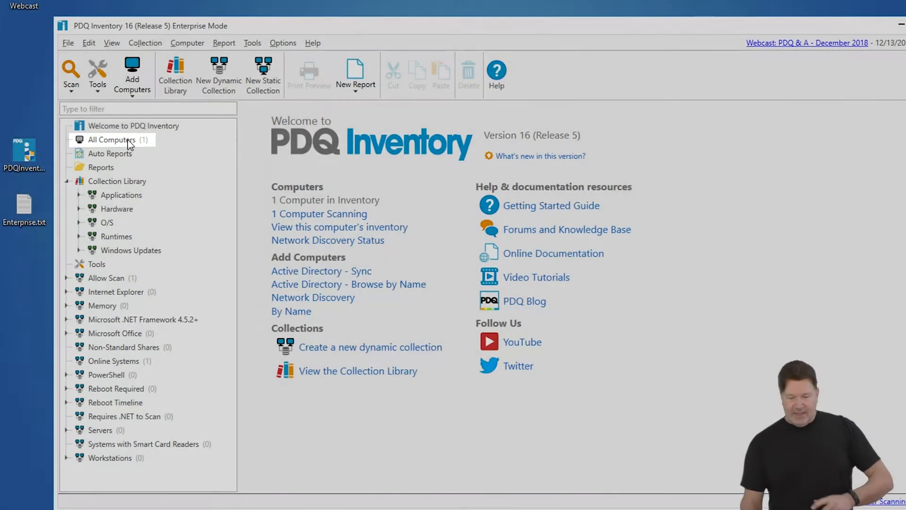
# Include the whole WEB.PDQ.COM domain with its sub-tree as a container in the Active Directory sync settings.
pyautogui.click(127, 140)
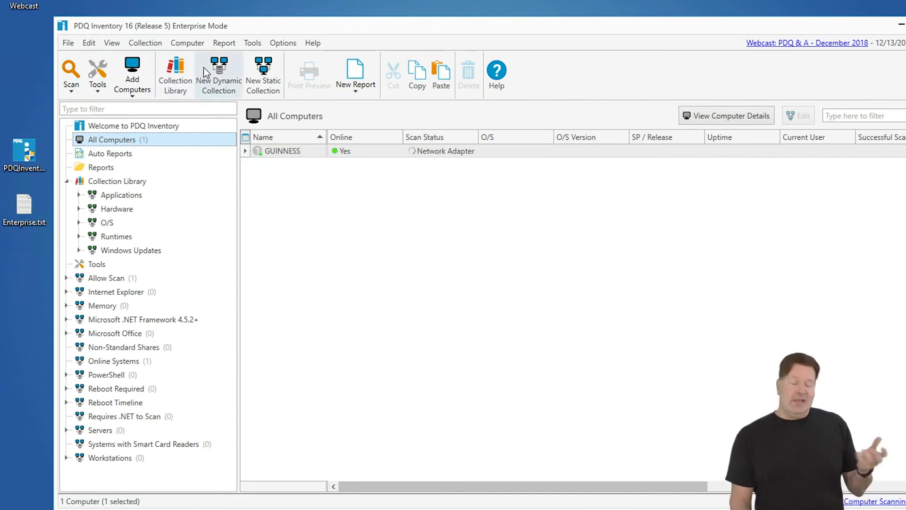
pyautogui.click(191, 44)
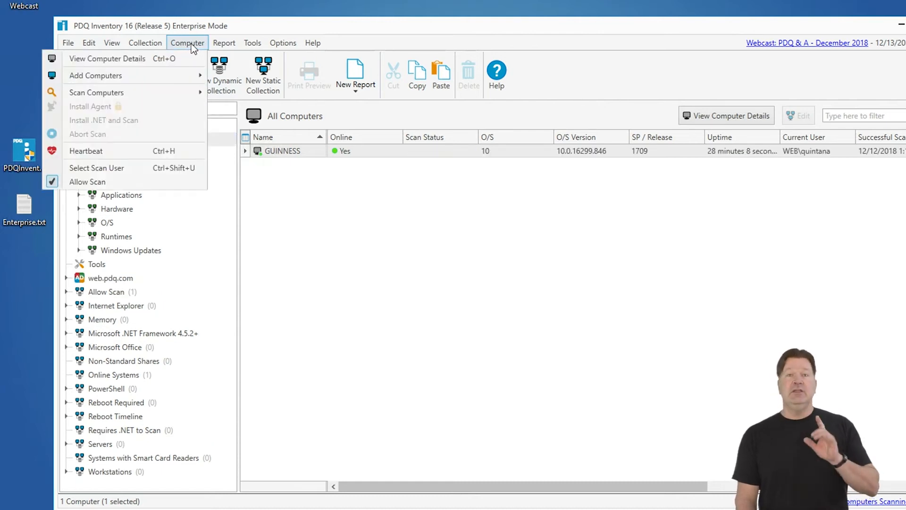
pyautogui.moveTo(142, 73)
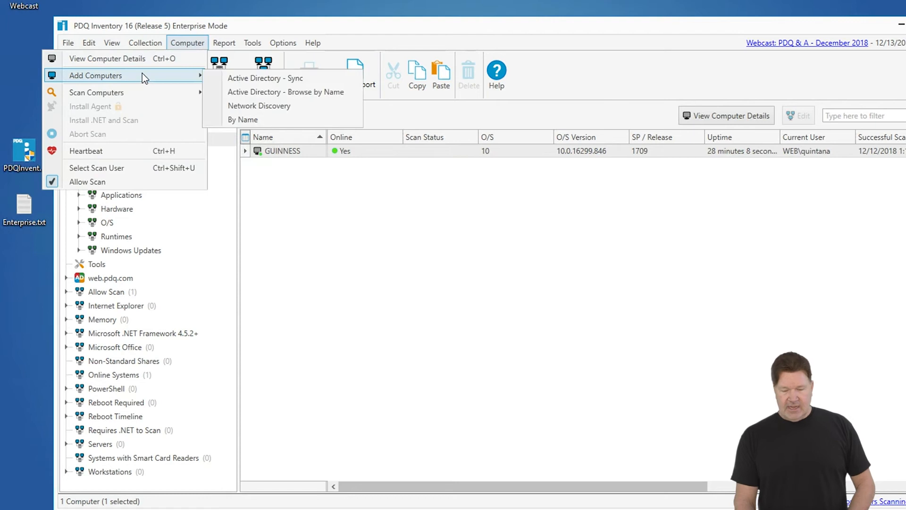
pyautogui.click(256, 83)
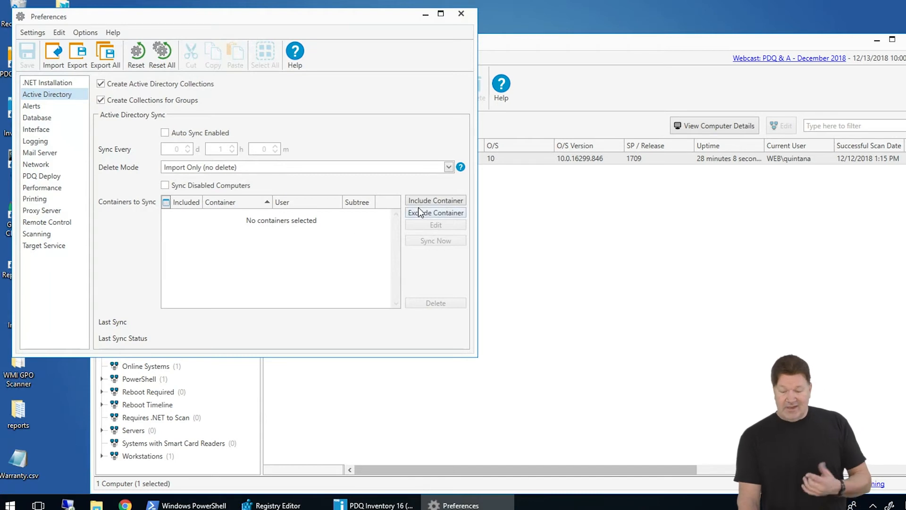
pyautogui.click(423, 200)
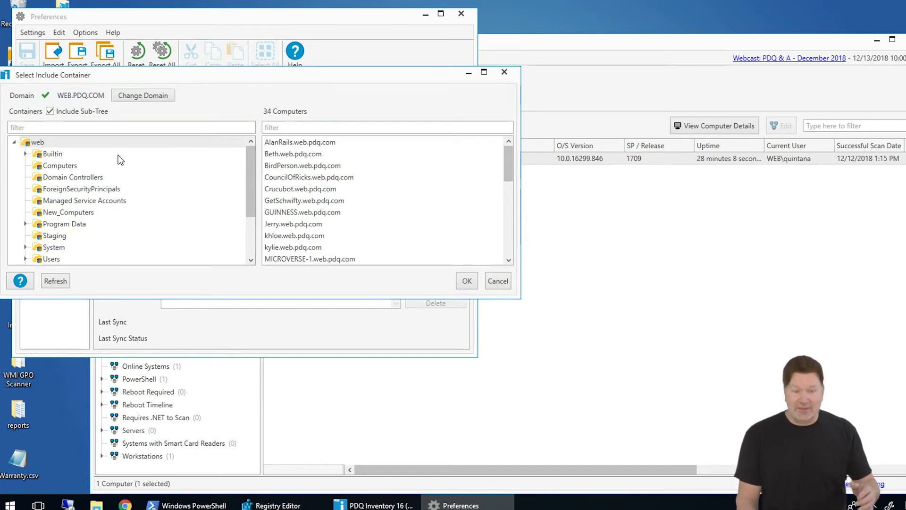
pyautogui.click(139, 96)
pyautogui.click(321, 252)
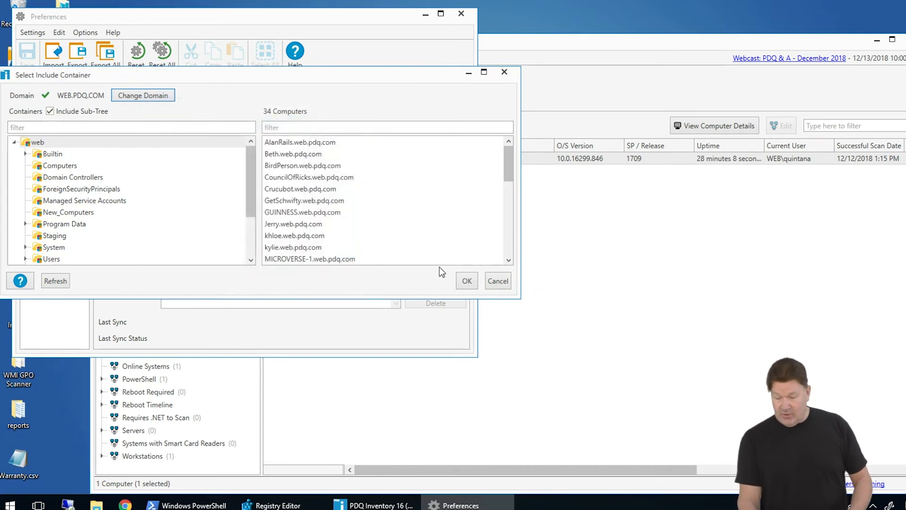
pyautogui.click(467, 281)
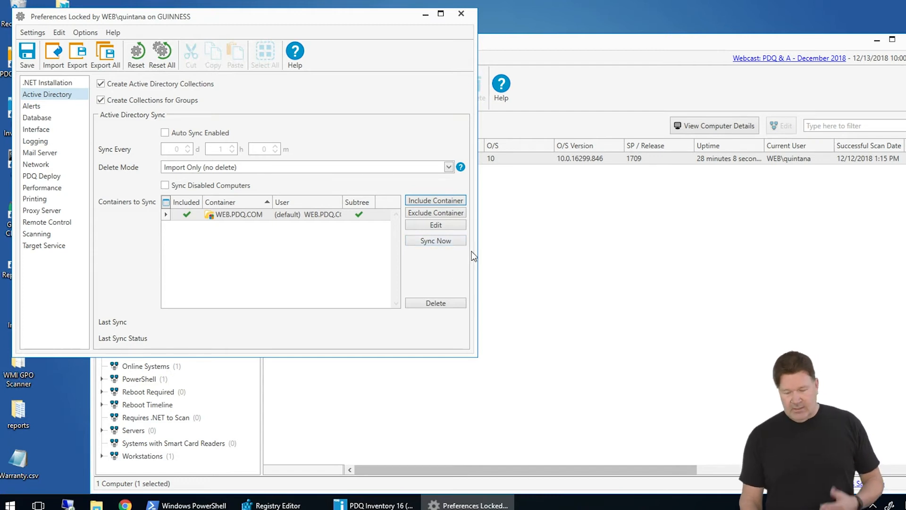
# Run the Active Directory sync immediately with the changes saved, and look through the imported computers under All Computers.
pyautogui.click(433, 240)
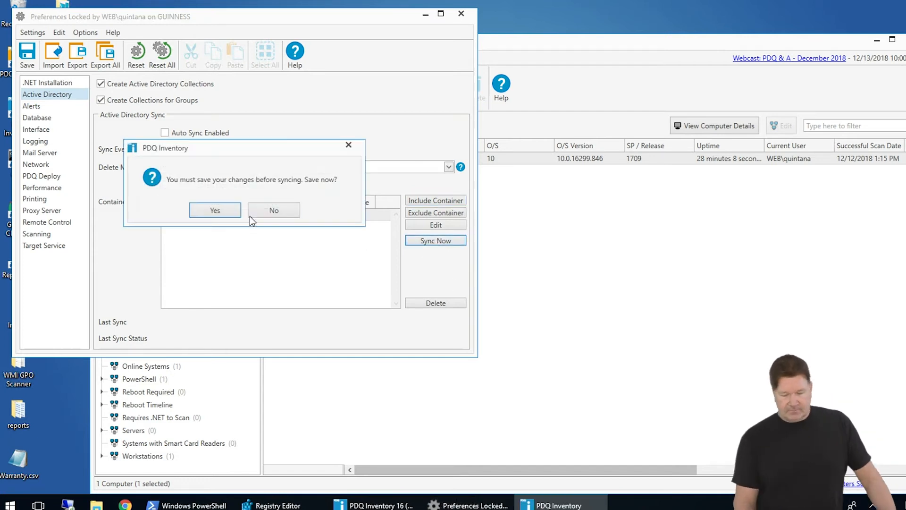
pyautogui.click(210, 209)
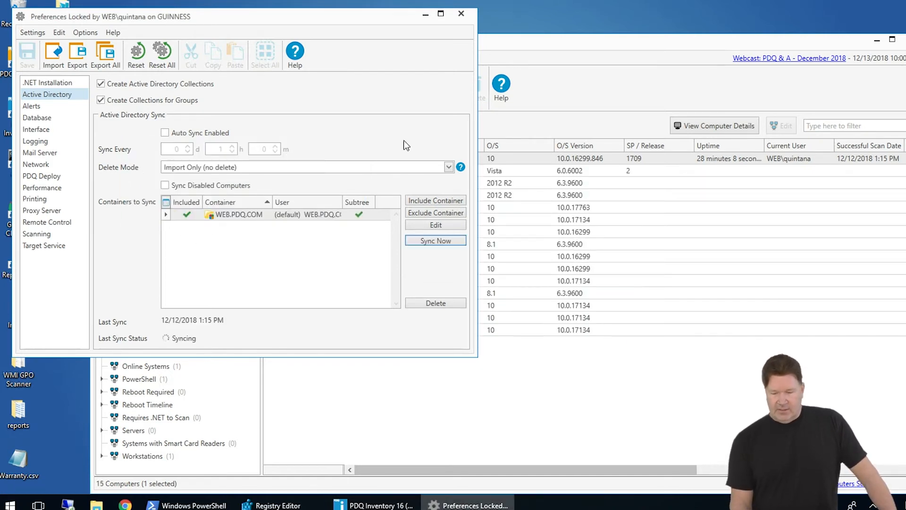
pyautogui.click(460, 15)
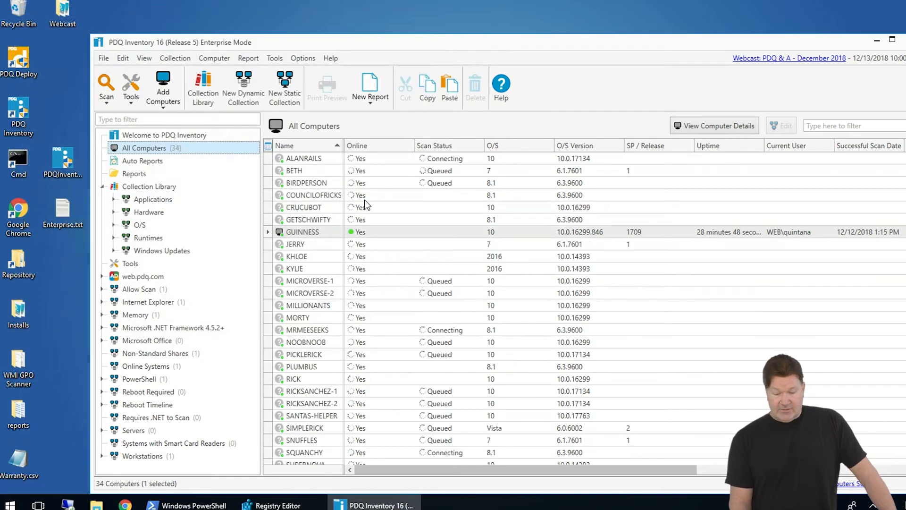
pyautogui.scroll(-3, 366, 268)
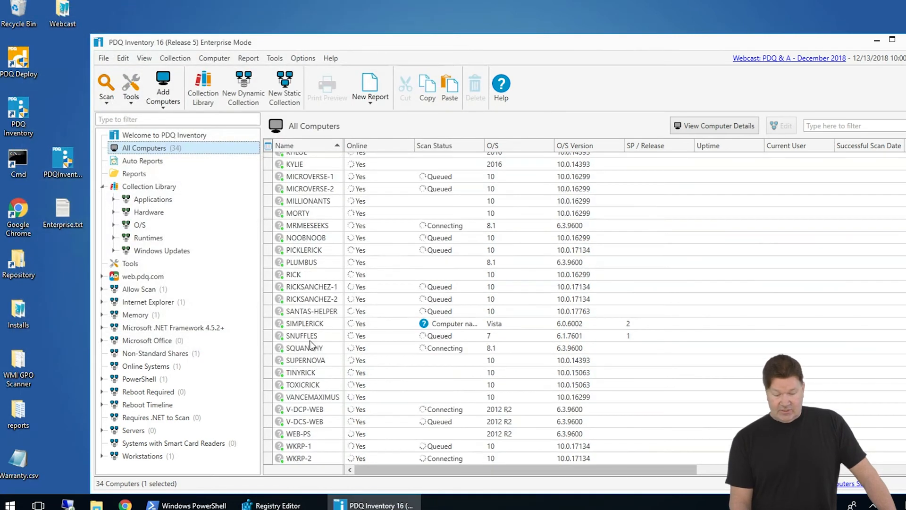
pyautogui.scroll(4, 307, 345)
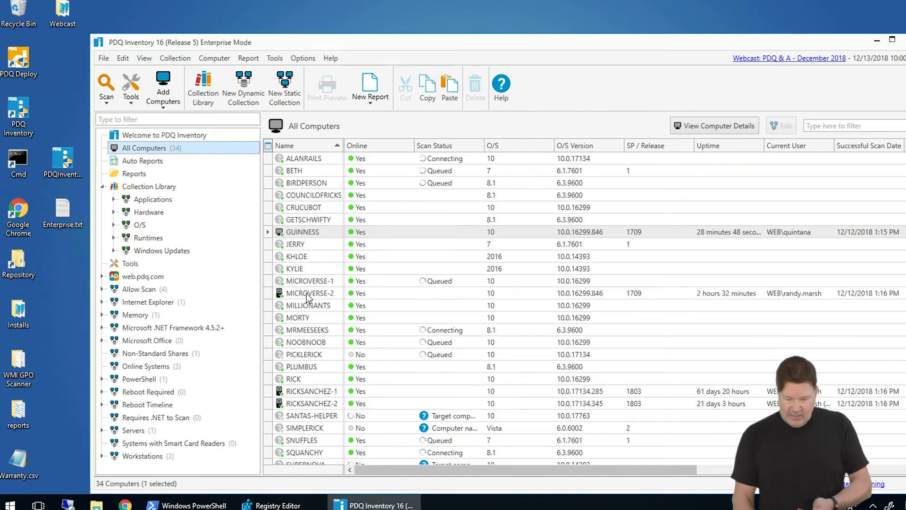
# Open the details of the computer GUINNESS and review its installed applications.
pyautogui.click(316, 232)
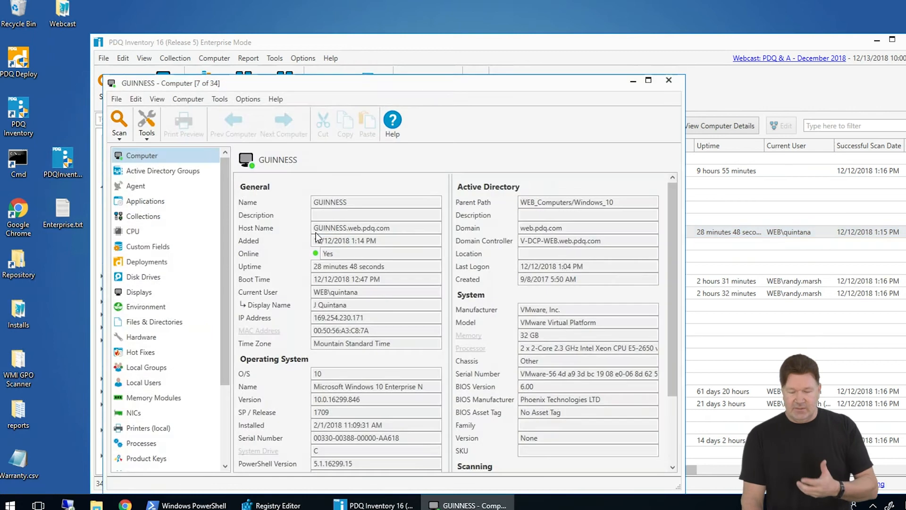
pyautogui.moveTo(342, 53); pyautogui.dragTo(341, 51)
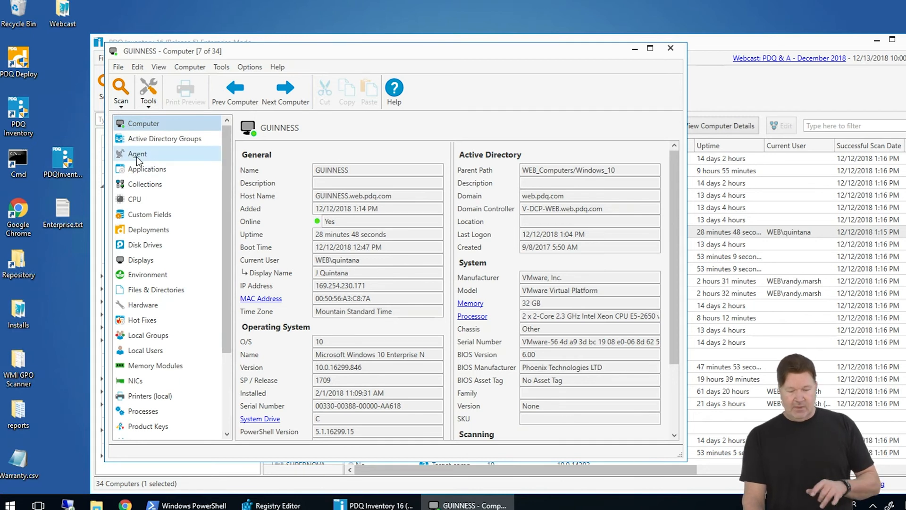
pyautogui.click(140, 171)
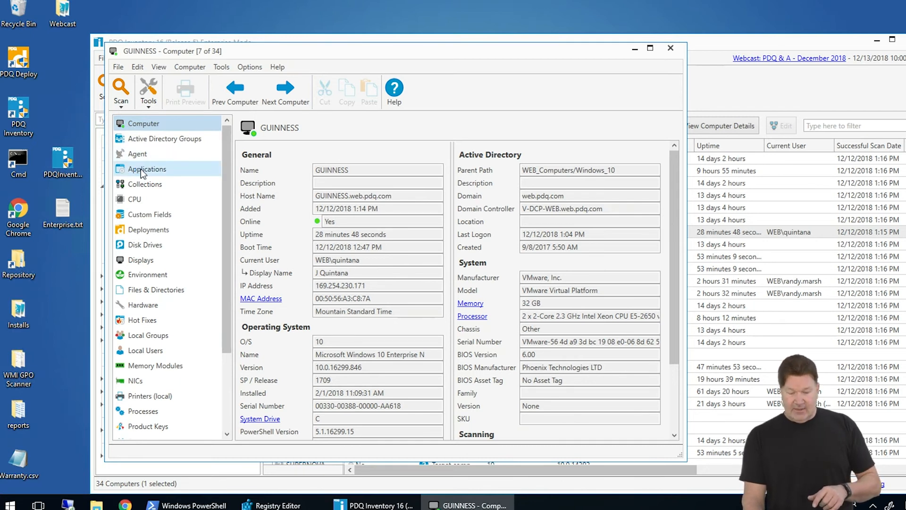
pyautogui.scroll(-5, 332, 202)
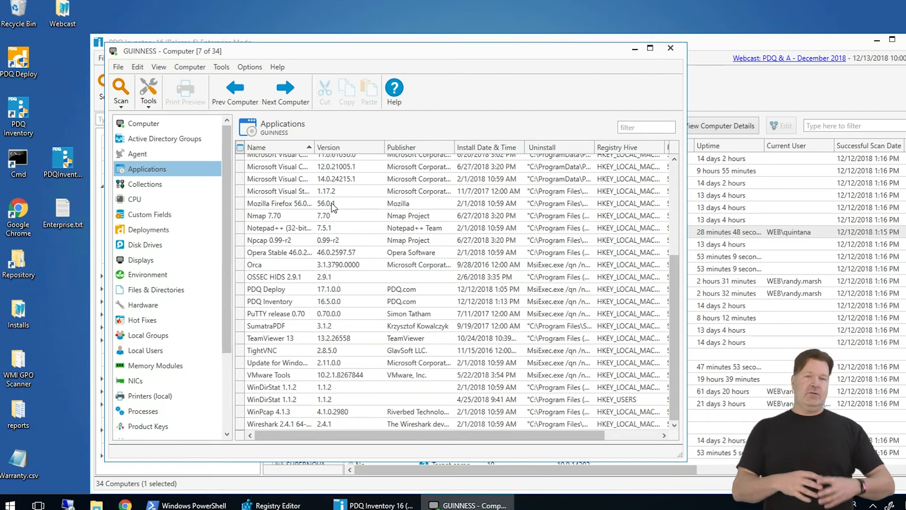
pyautogui.click(676, 50)
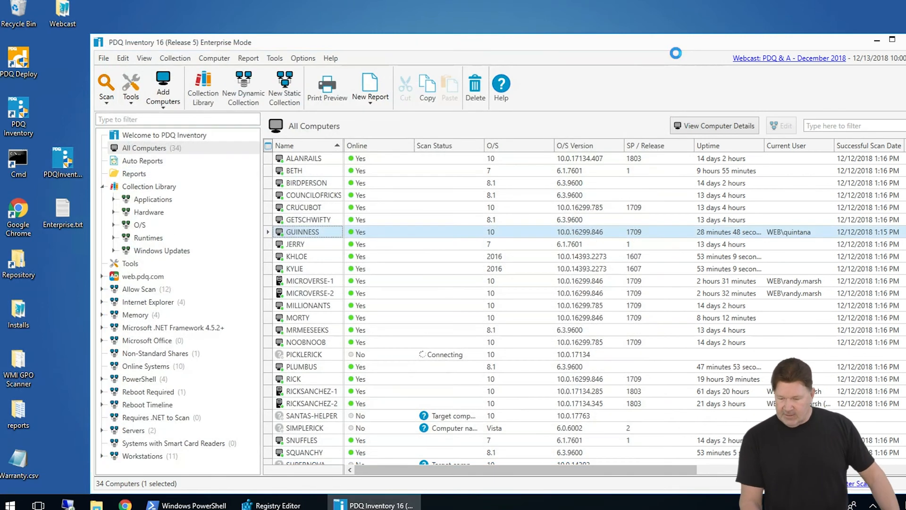
# Run the built-in Applications report for the selected computer GUINNESS.
pyautogui.click(245, 61)
pyautogui.moveTo(232, 112)
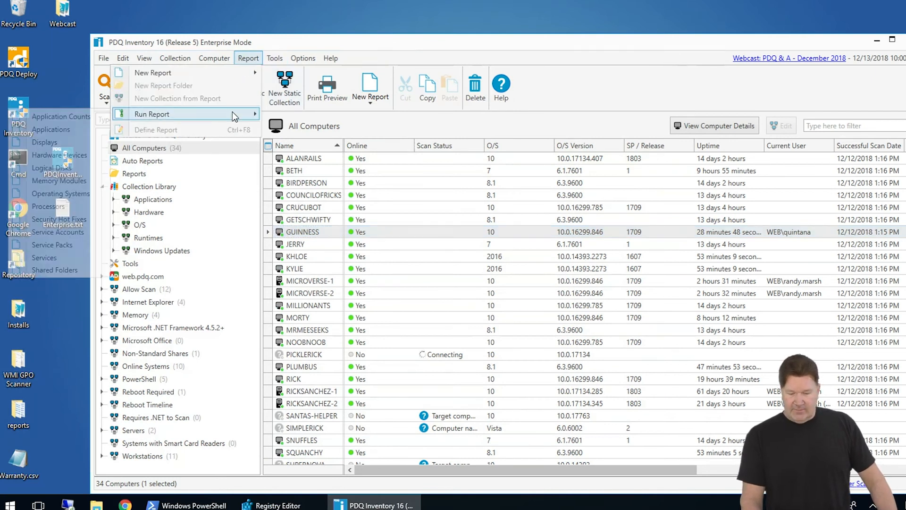
pyautogui.click(65, 128)
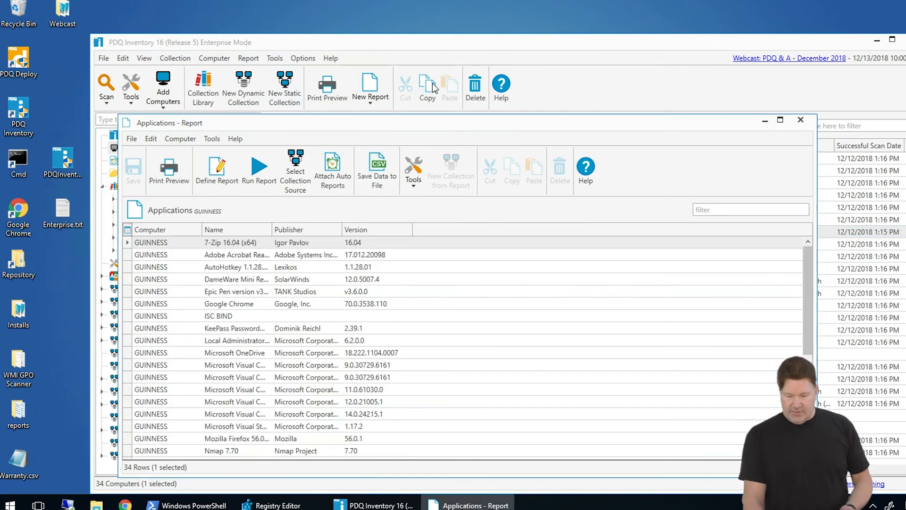
pyautogui.moveTo(388, 119); pyautogui.dragTo(383, 36)
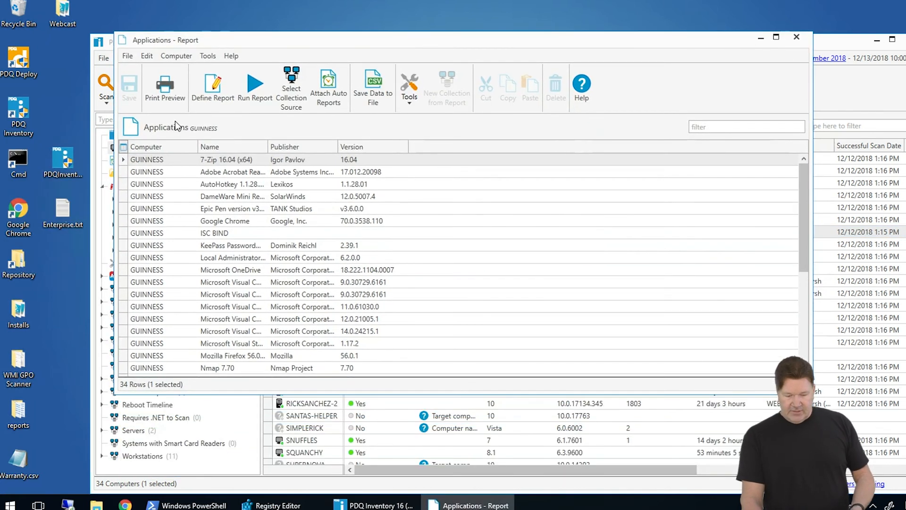
# Set the Applications report's collection source to All Computers.
pyautogui.click(291, 87)
pyautogui.click(341, 158)
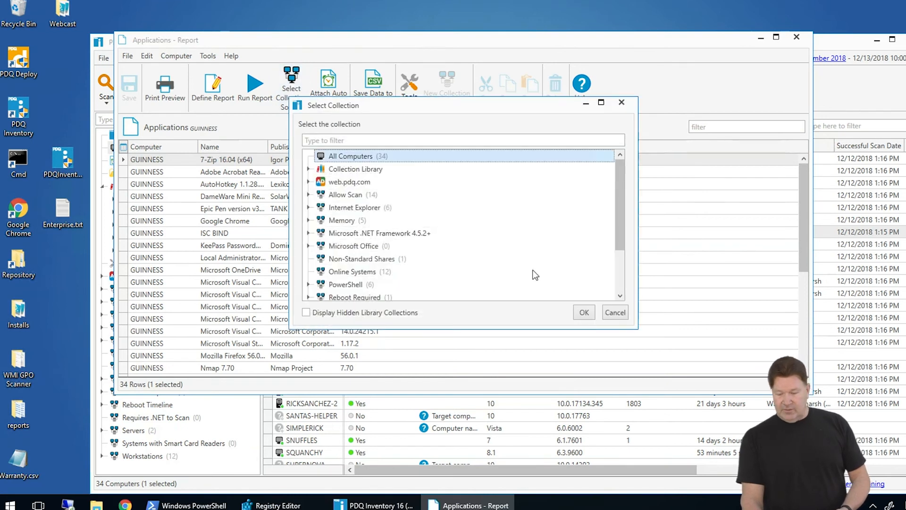
pyautogui.click(587, 315)
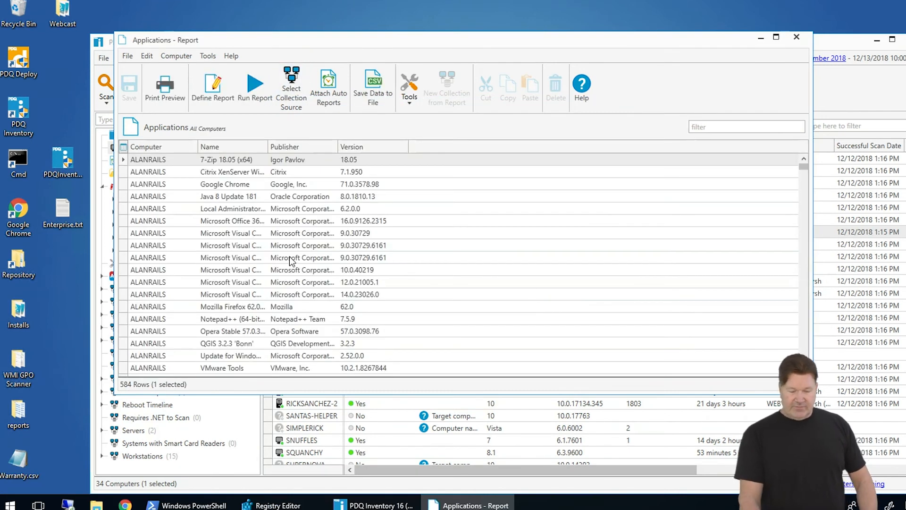
# Look over the All Computers application rows, show the group panel, and group the report by the Name column.
pyautogui.scroll(-6, 255, 231)
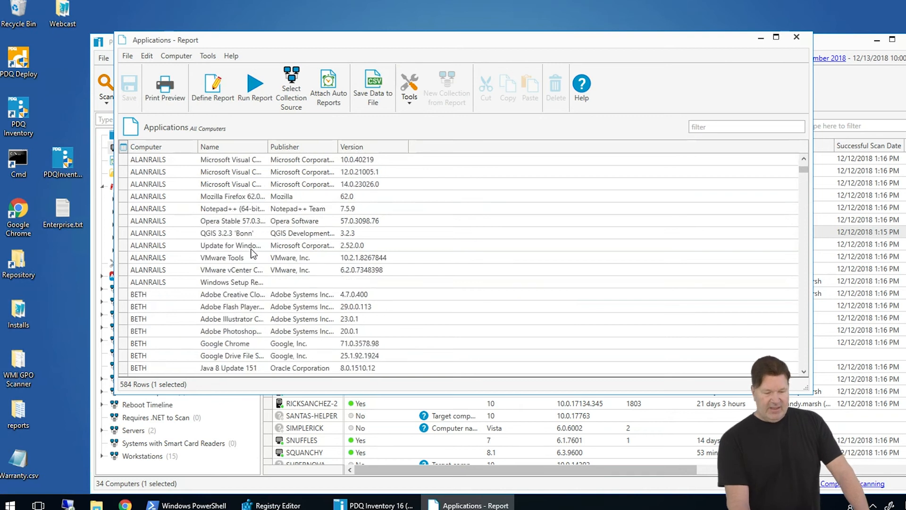
pyautogui.scroll(6, 251, 239)
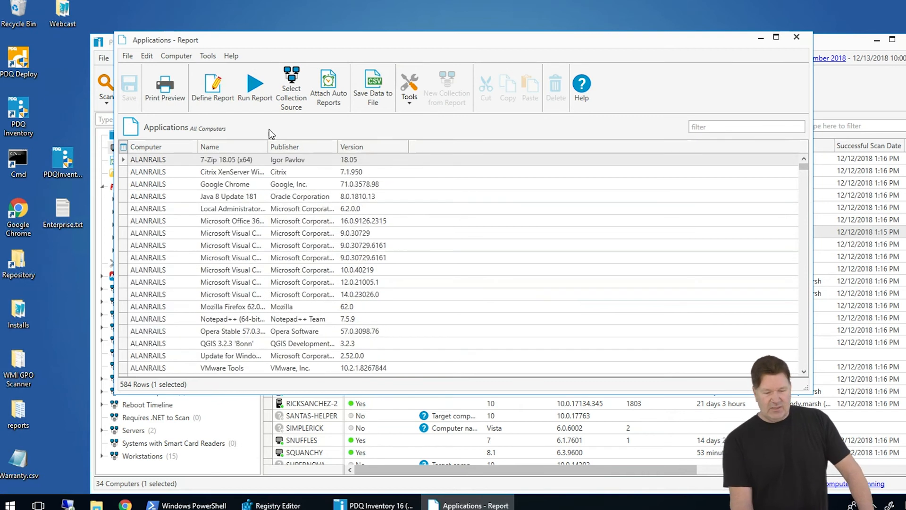
pyautogui.rightClick(250, 148)
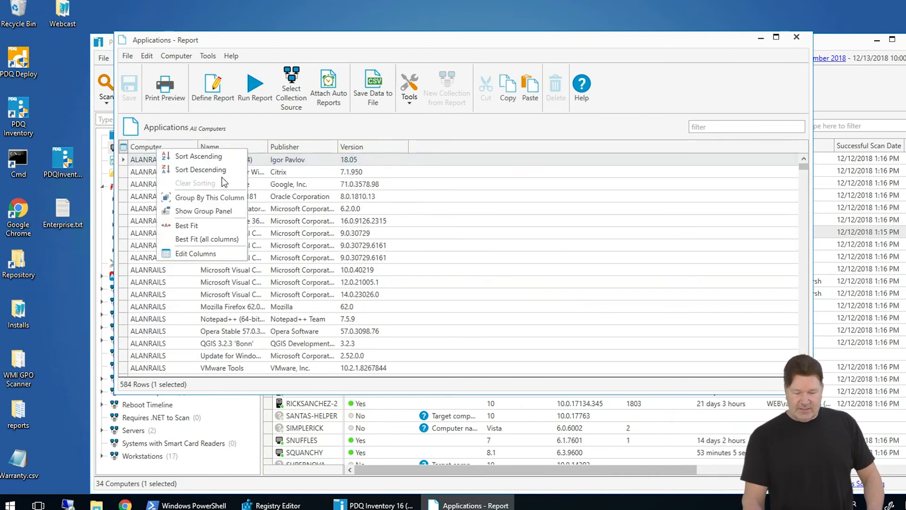
pyautogui.click(213, 210)
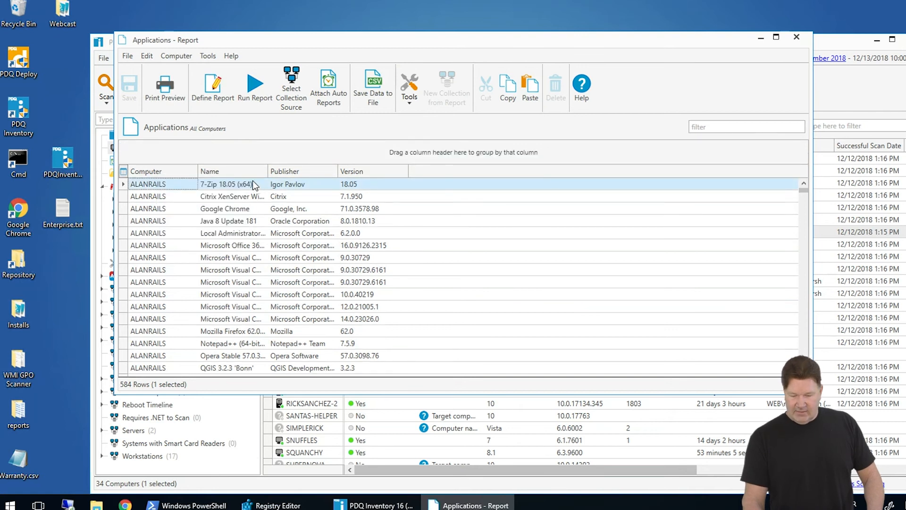
pyautogui.rightClick(242, 171)
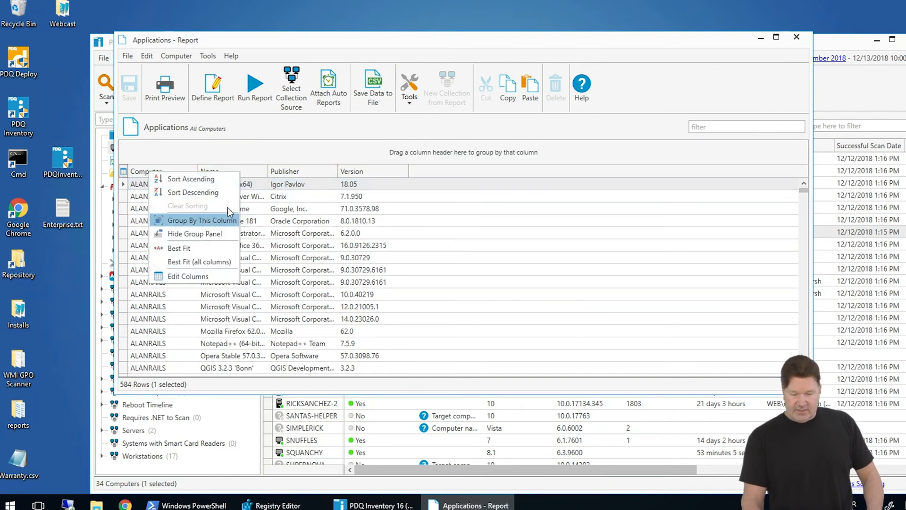
pyautogui.click(207, 219)
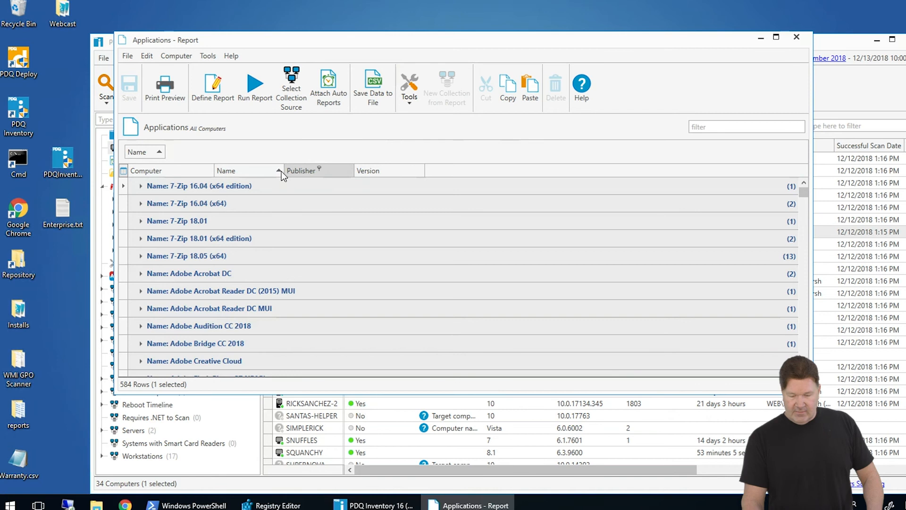
# Widen the report's Name column and expand the 7-Zip 18.05 (x64) group to review the computers that have it installed.
pyautogui.moveTo(284, 170); pyautogui.dragTo(302, 171)
pyautogui.moveTo(377, 171); pyautogui.dragTo(426, 171)
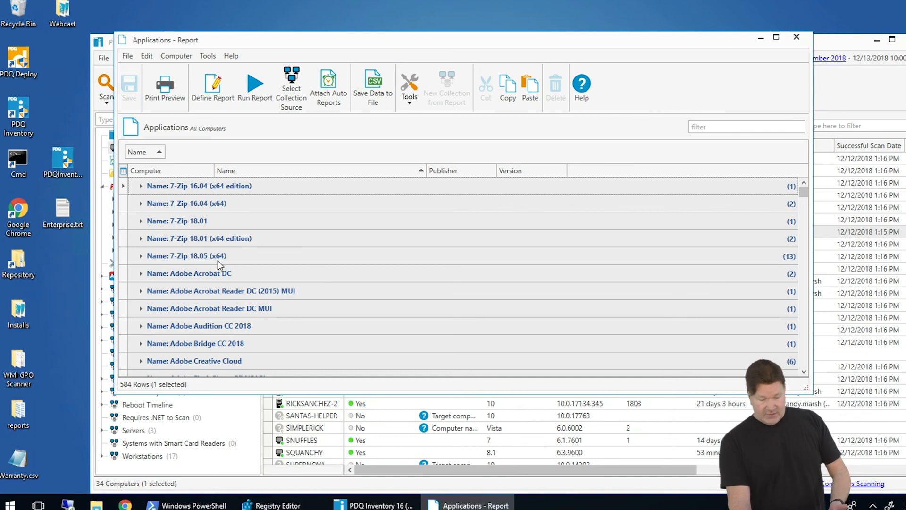
pyautogui.click(141, 256)
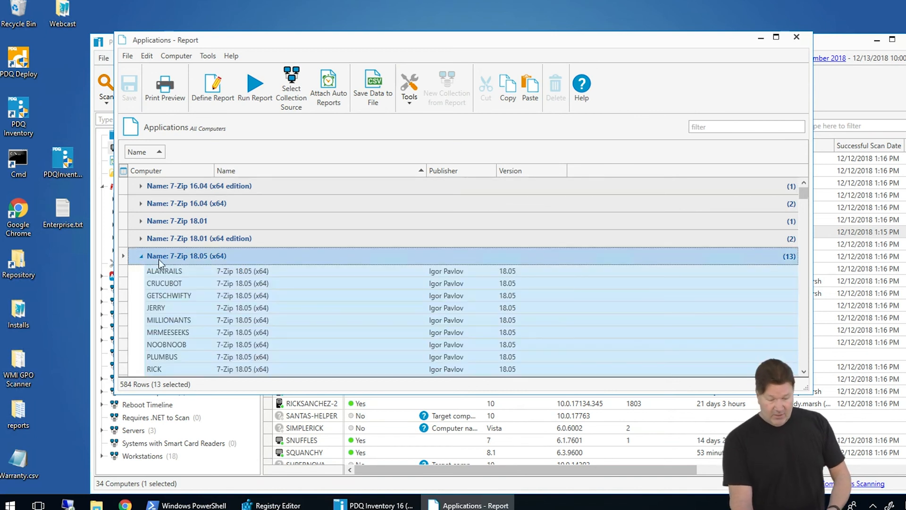
pyautogui.scroll(-1, 196, 276)
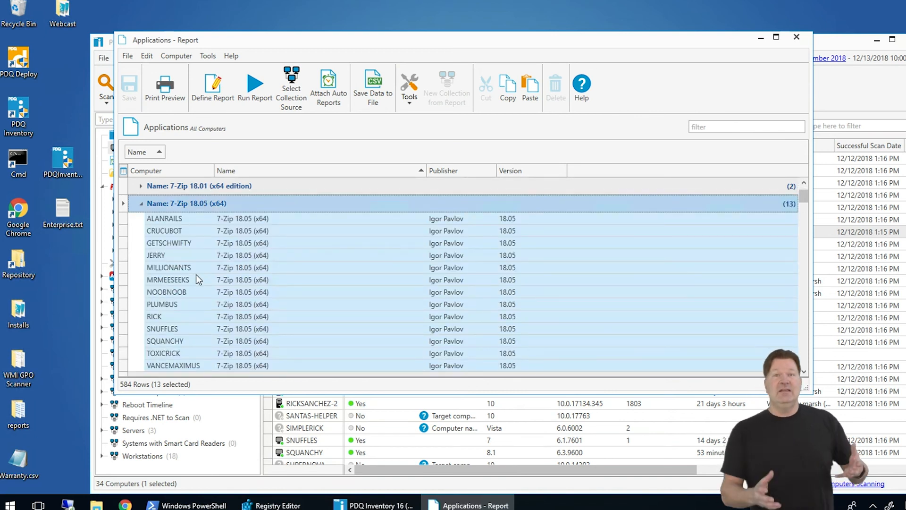